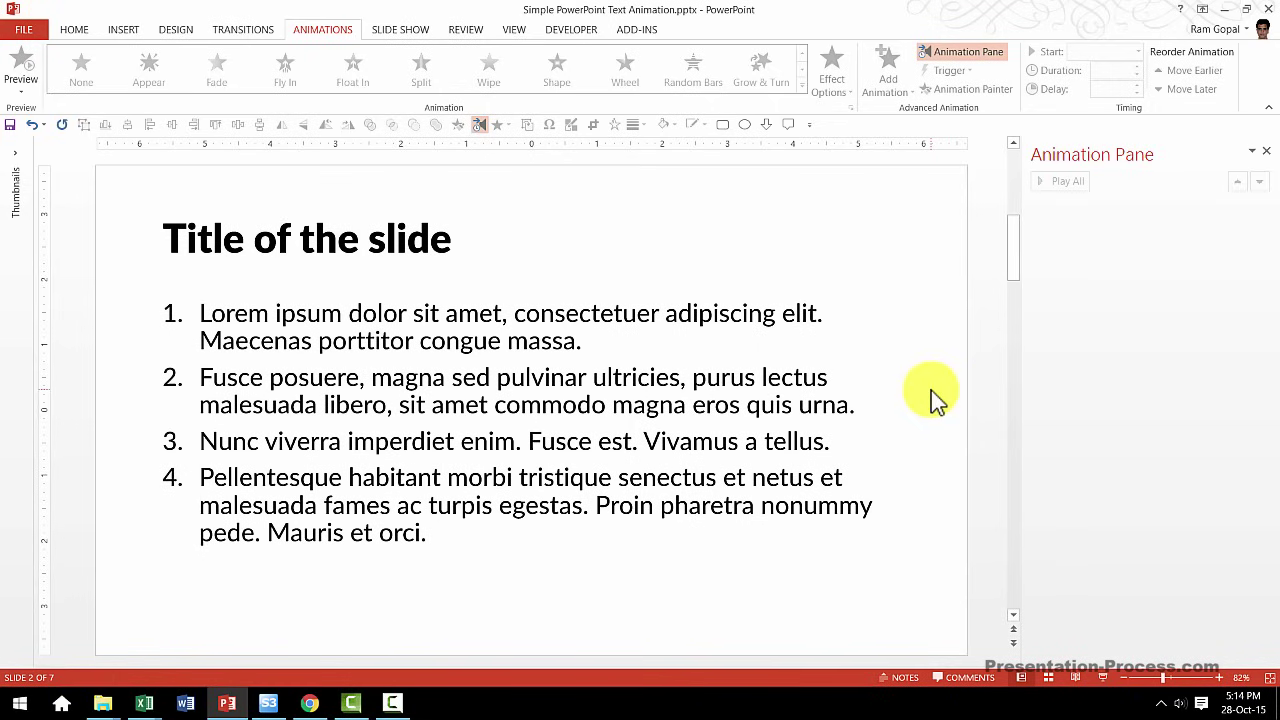
Give the numbered list a Wipe entrance from the left, by paragraph, then start the show.
{"action": "left_click", "coordinate": [694, 314]}
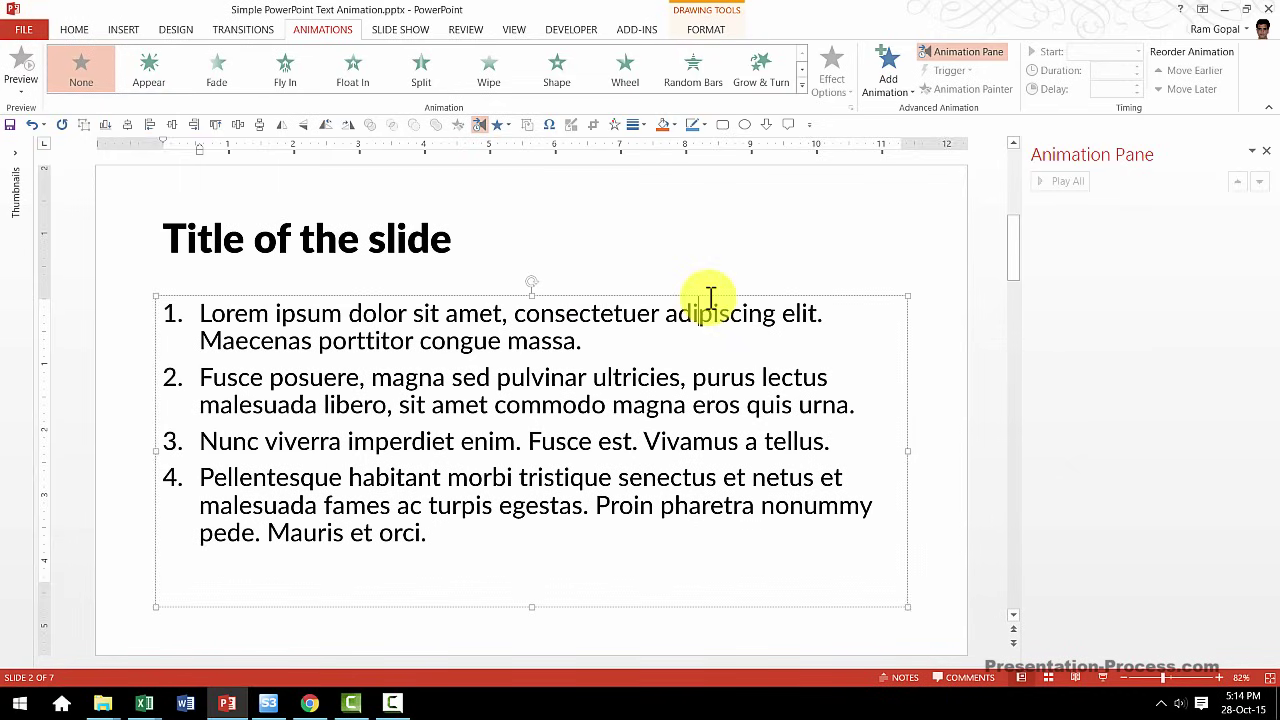
{"action": "key", "text": "Escape"}
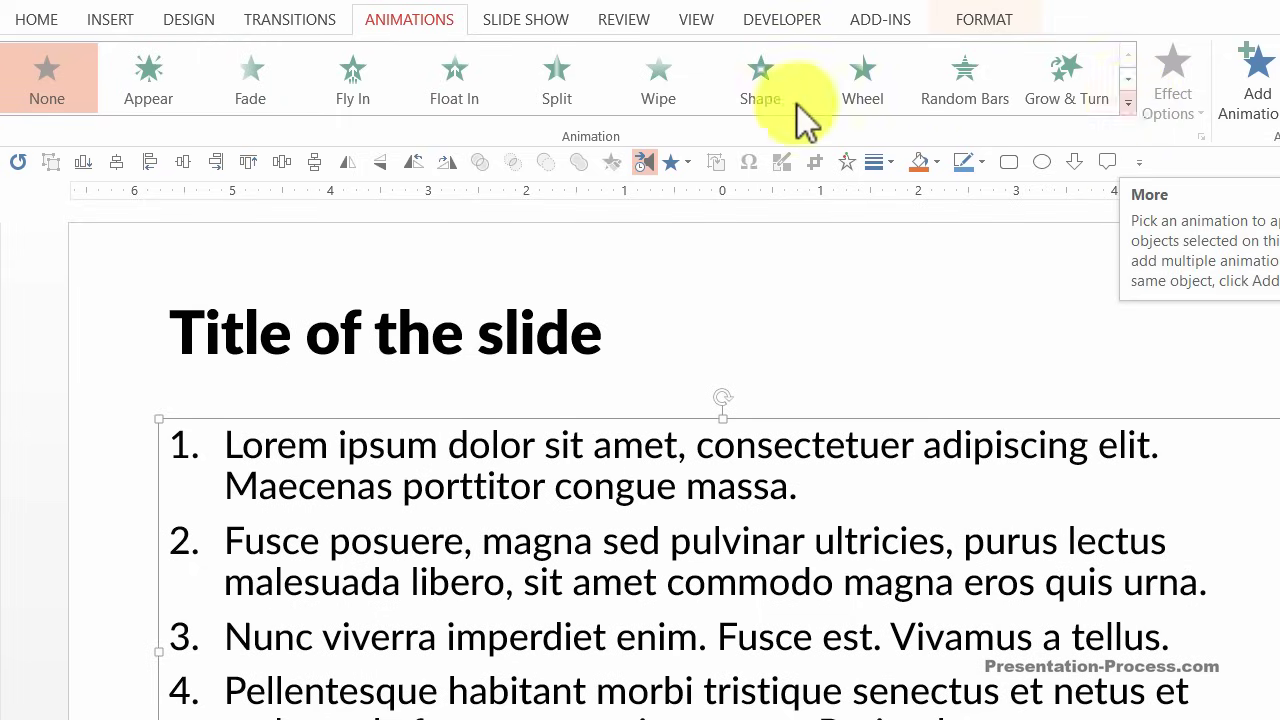
{"action": "left_click", "coordinate": [662, 95]}
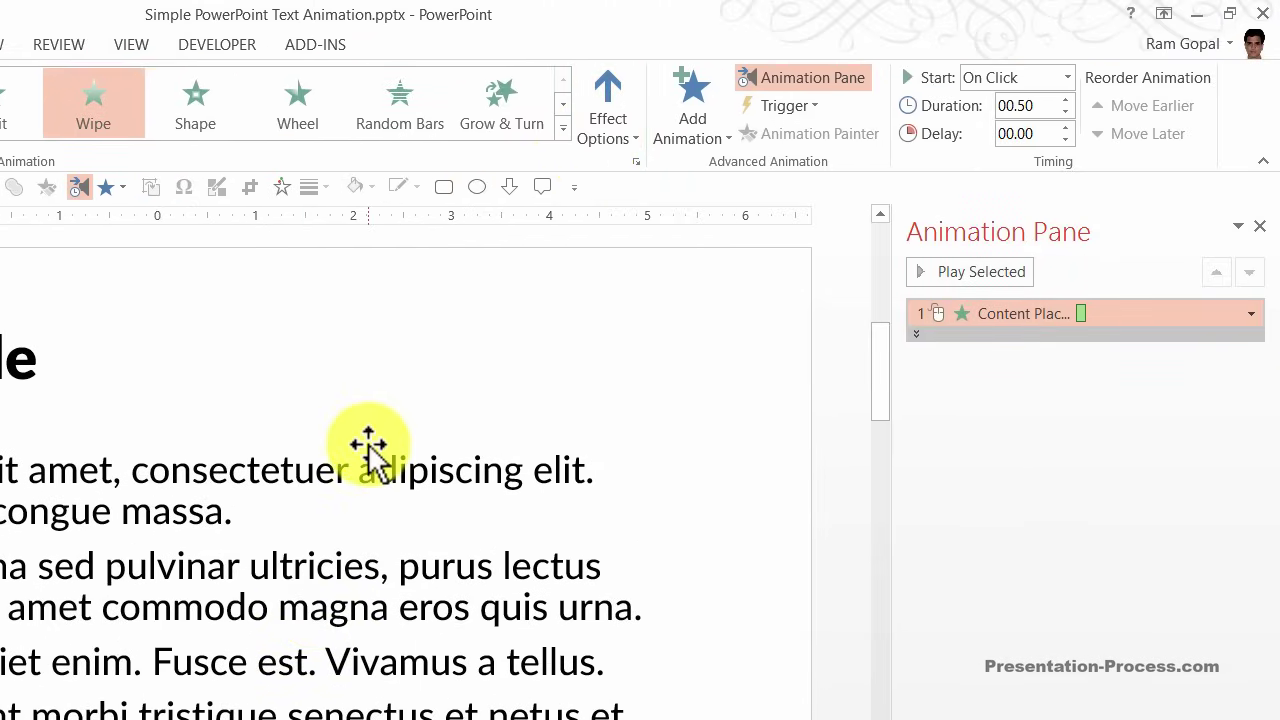
{"action": "left_click", "coordinate": [612, 118]}
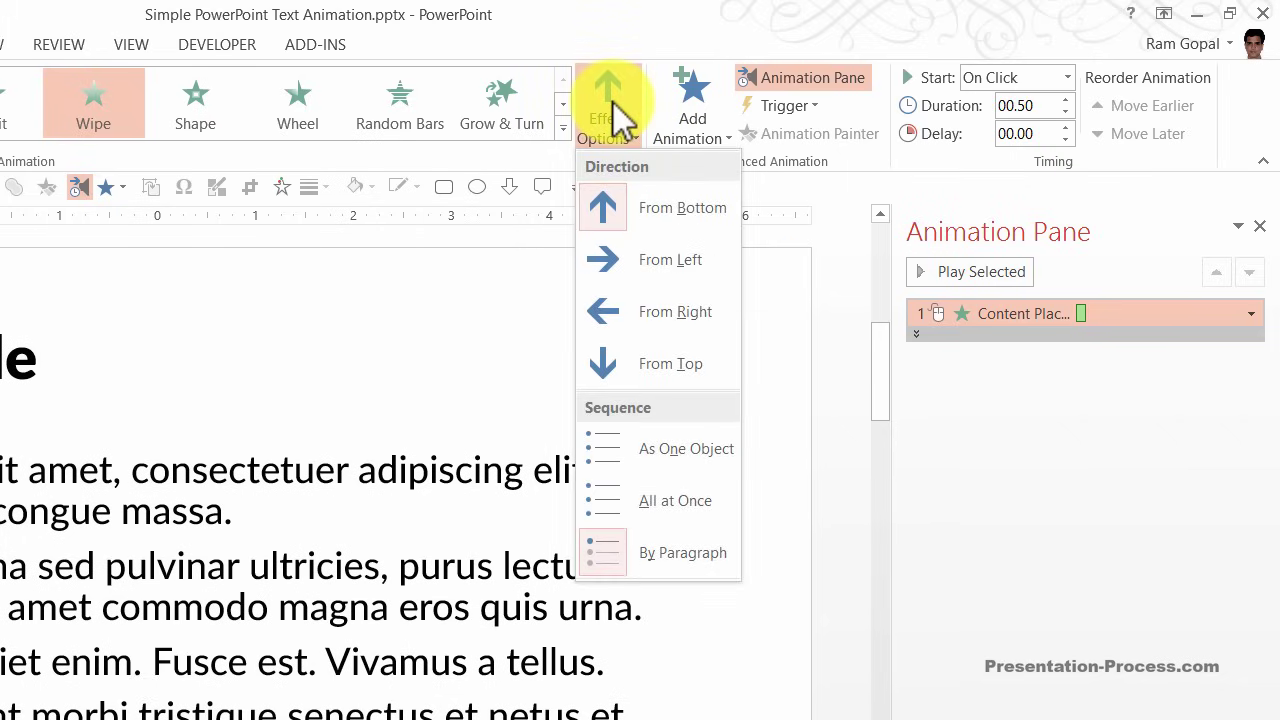
{"action": "left_click", "coordinate": [665, 259]}
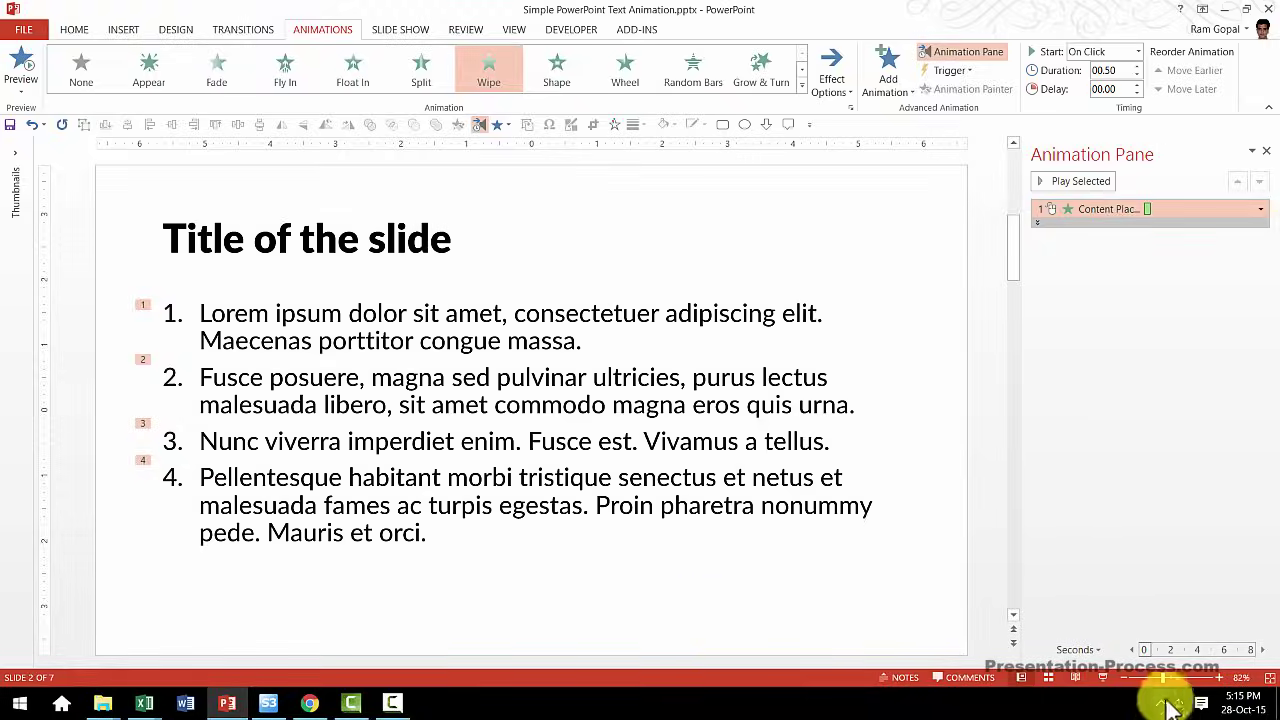
{"action": "left_click", "coordinate": [1102, 678]}
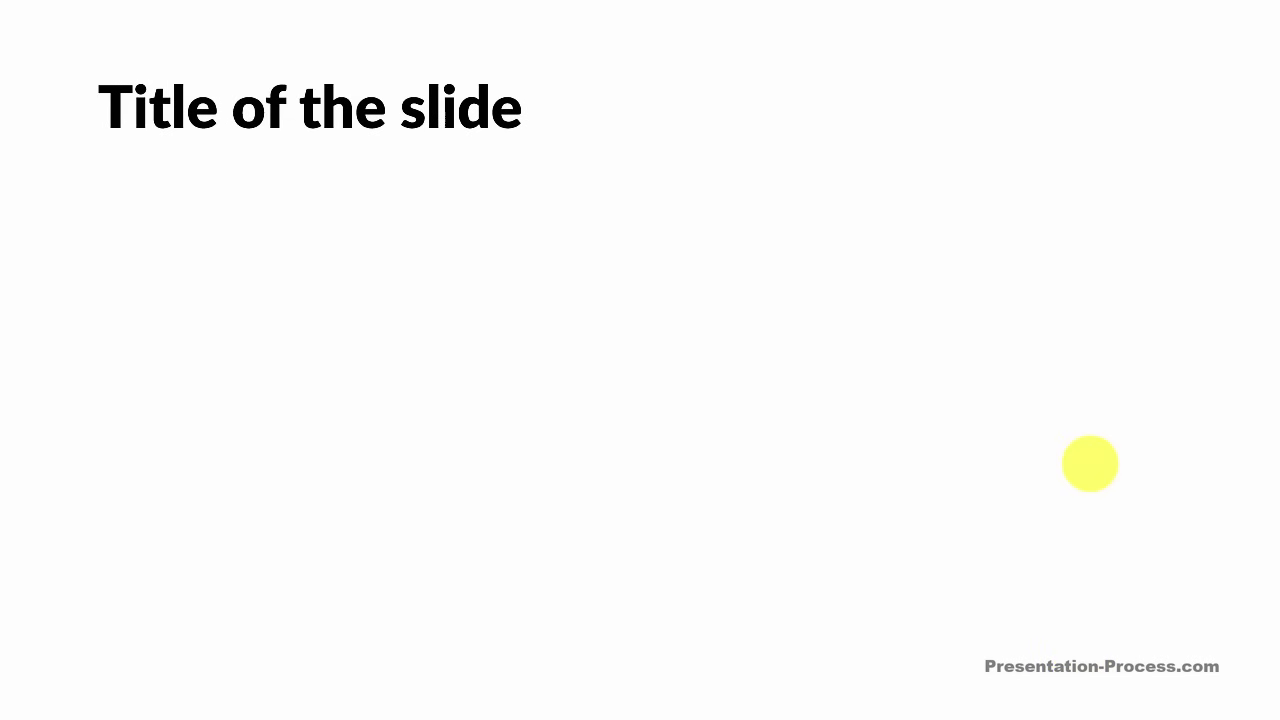
{"action": "left_click", "coordinate": [1090, 463]}
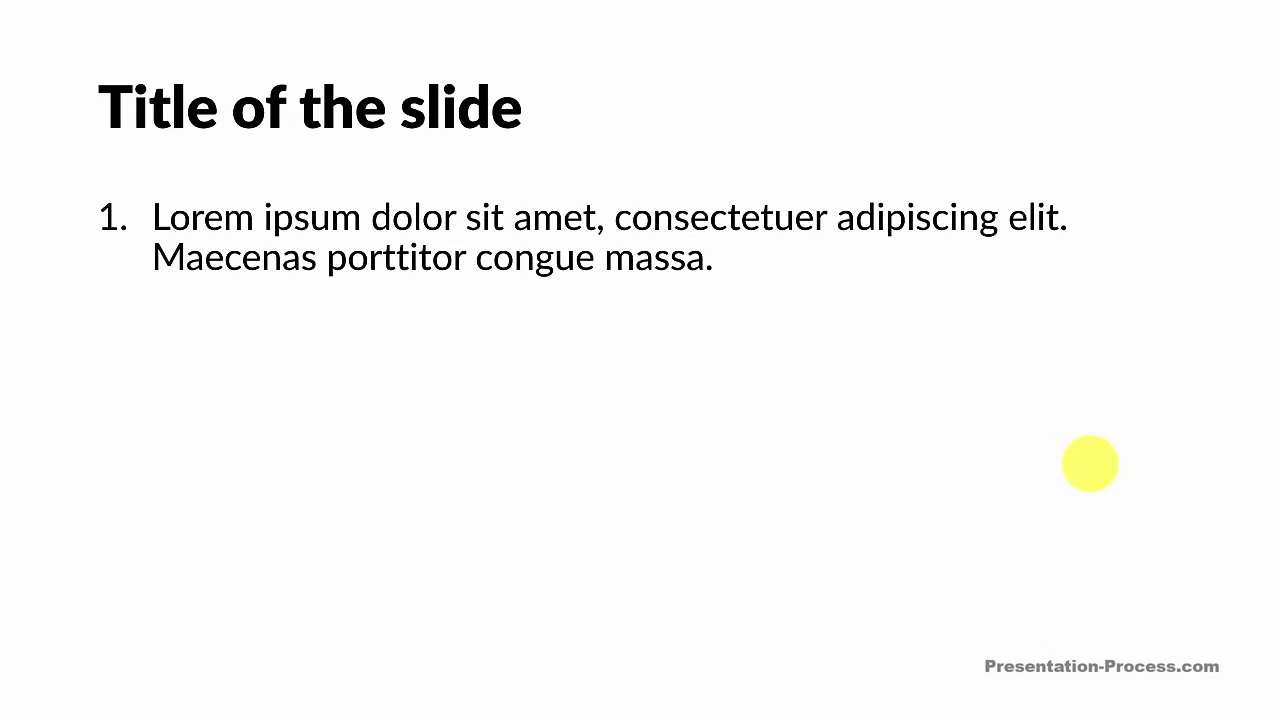
{"action": "left_click", "coordinate": [1090, 463]}
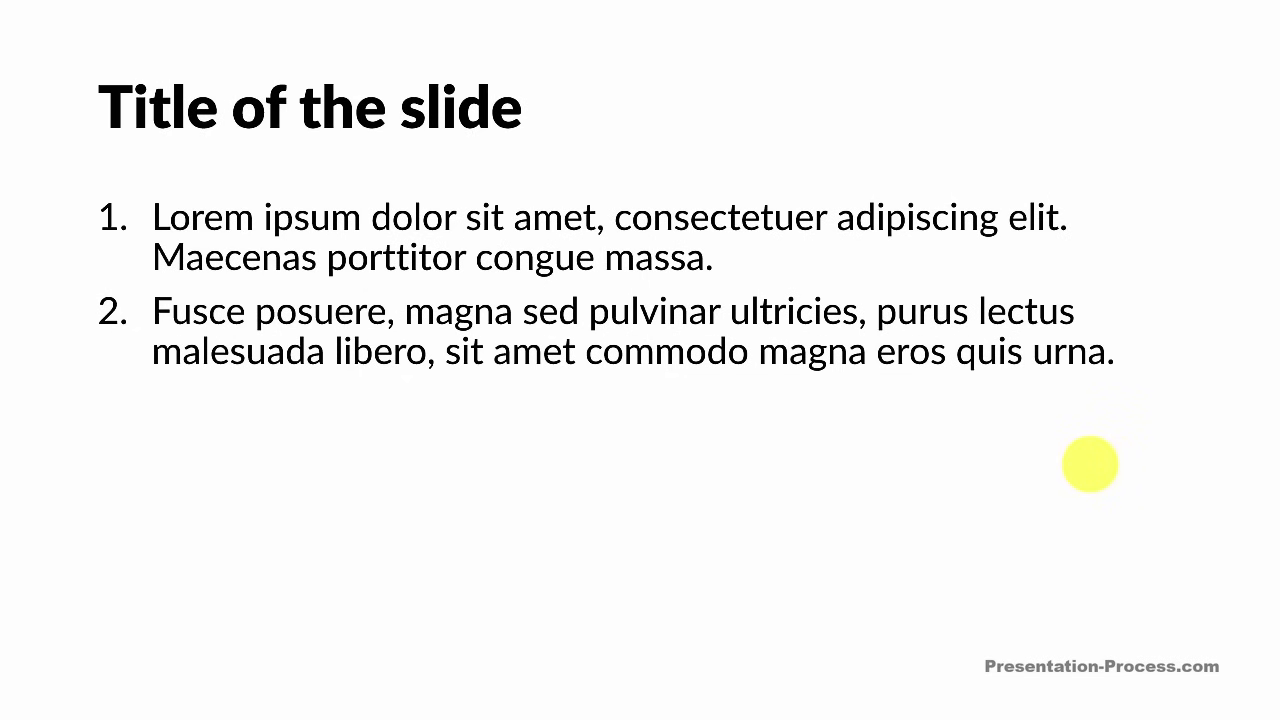
{"action": "left_click", "coordinate": [1090, 463]}
{"action": "left_click", "coordinate": [1090, 463]}
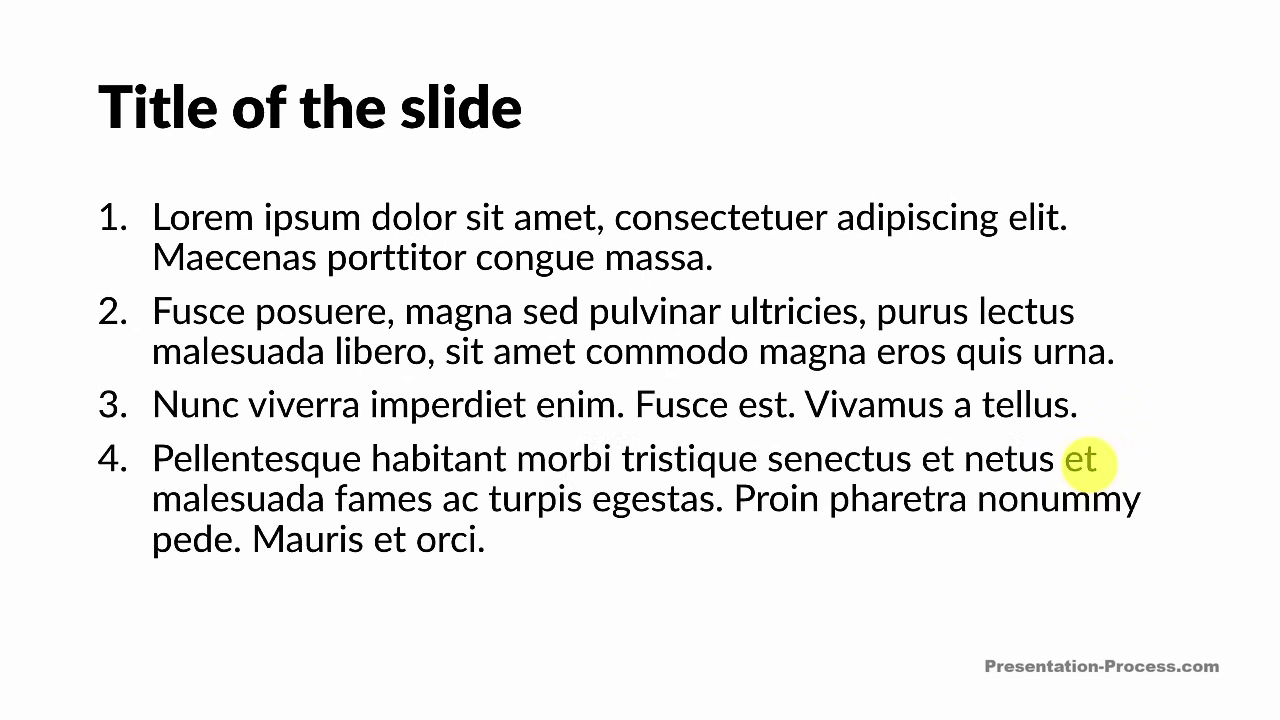
{"action": "key", "text": "Escape"}
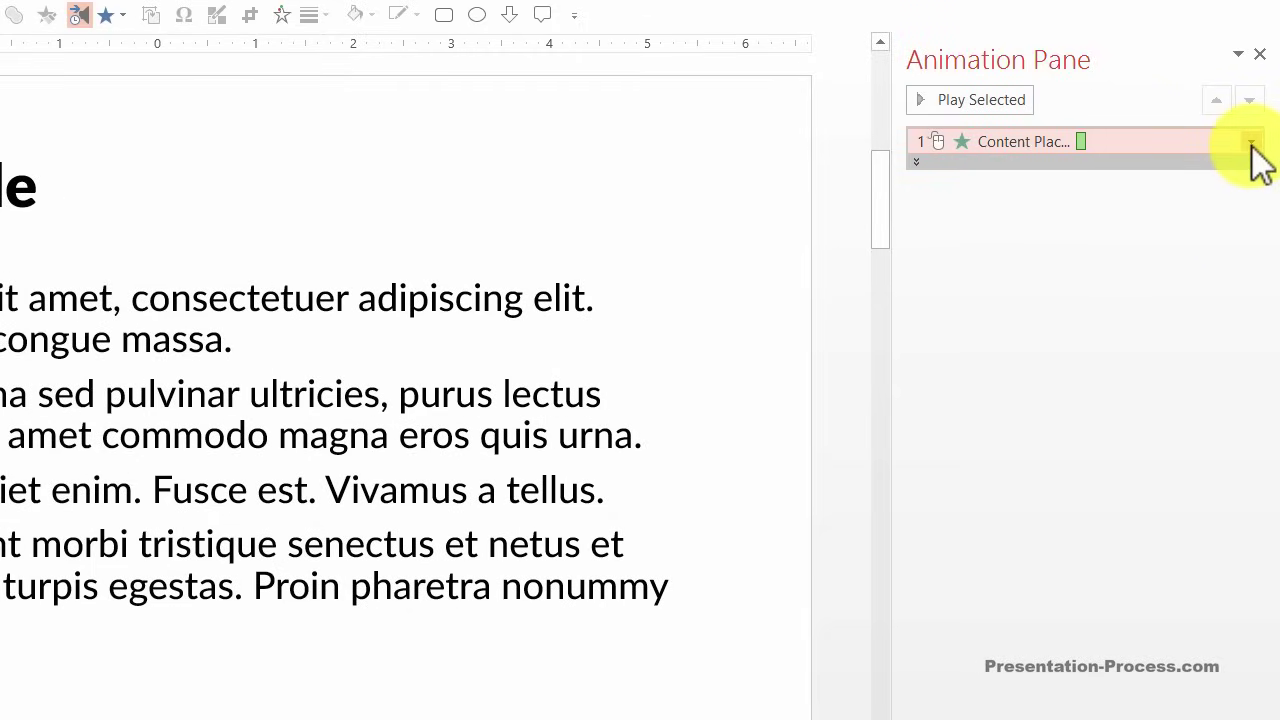
Set the list's Wipe effect so each point dims to a pale colour after animating.
{"action": "left_click", "coordinate": [1251, 143]}
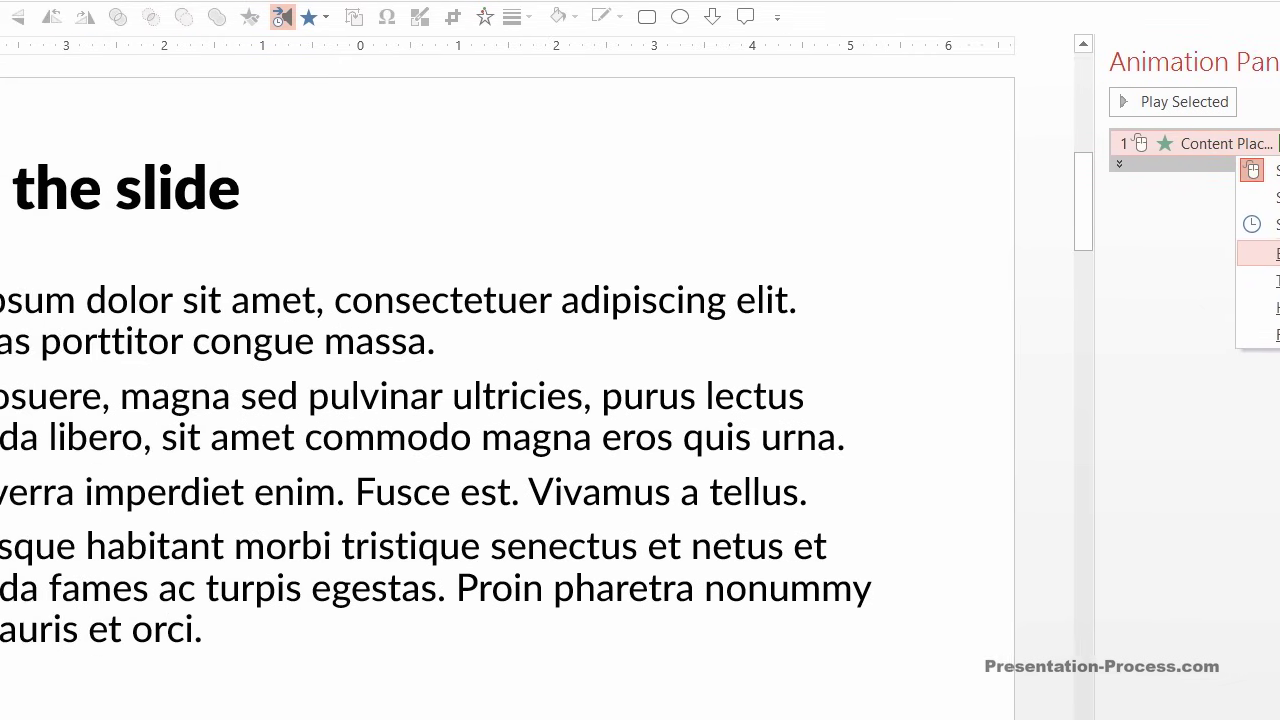
{"action": "left_click", "coordinate": [1273, 253]}
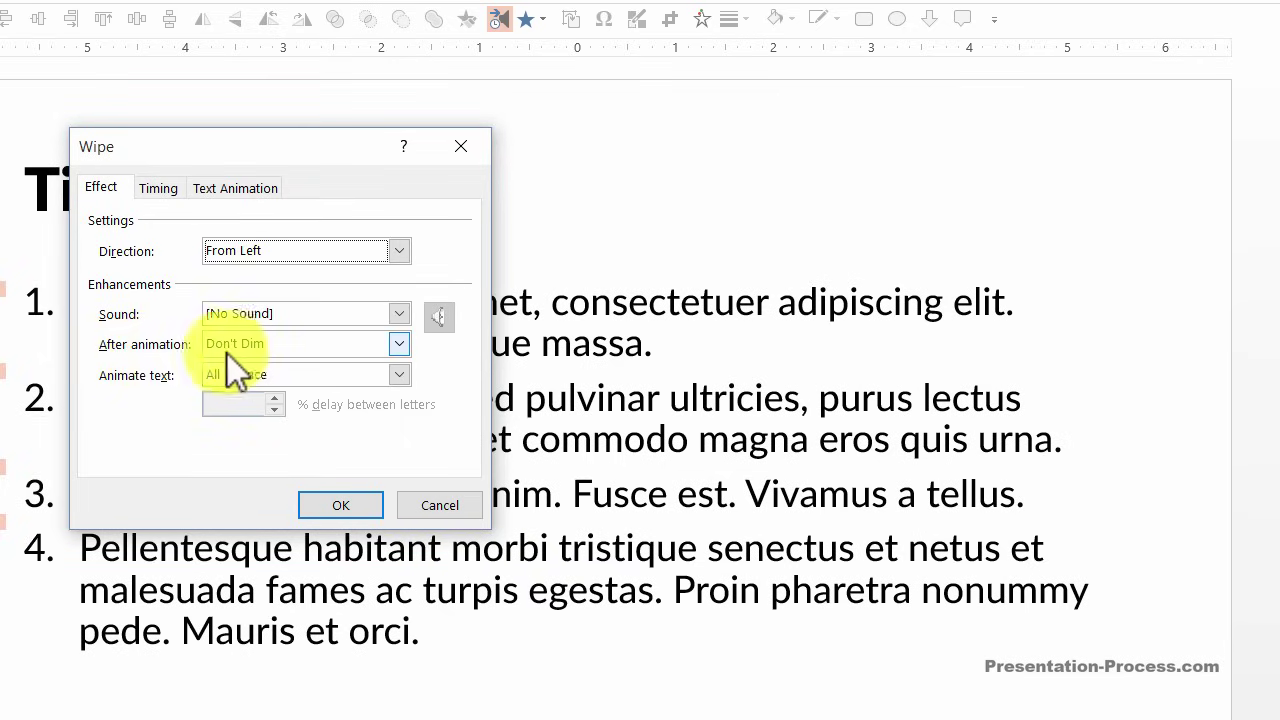
{"action": "left_click", "coordinate": [399, 343]}
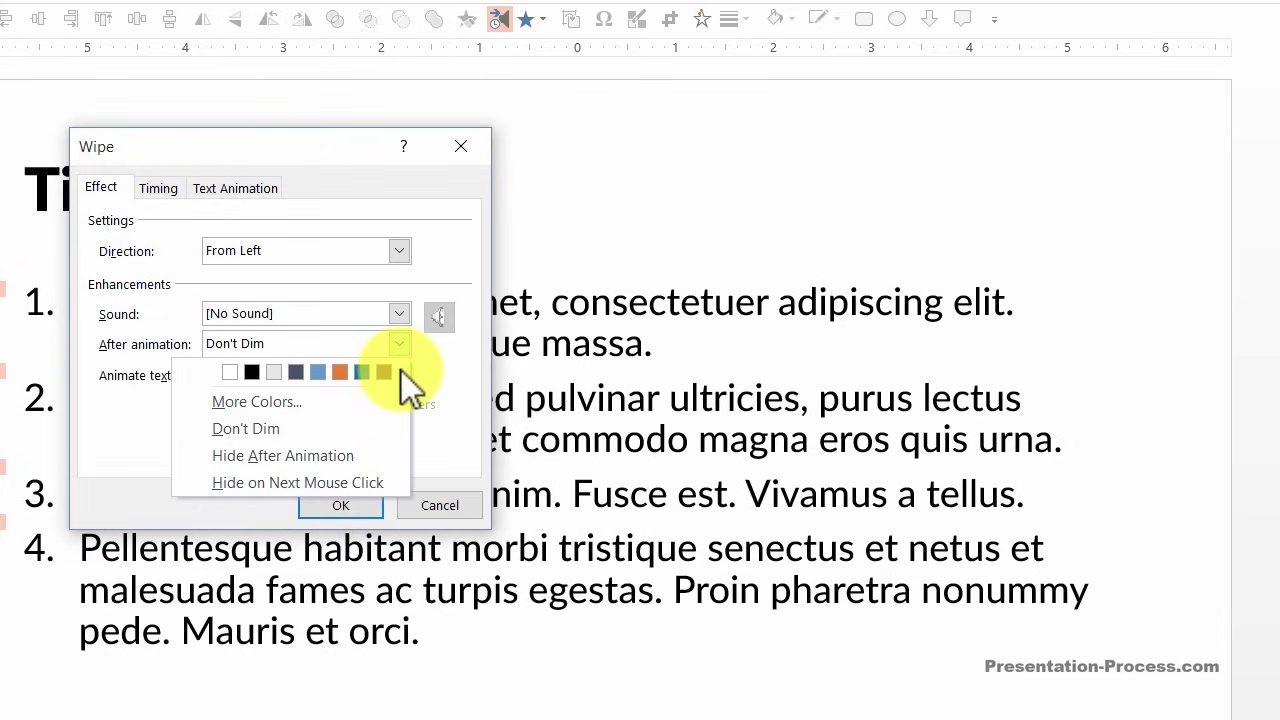
{"action": "left_click", "coordinate": [273, 374]}
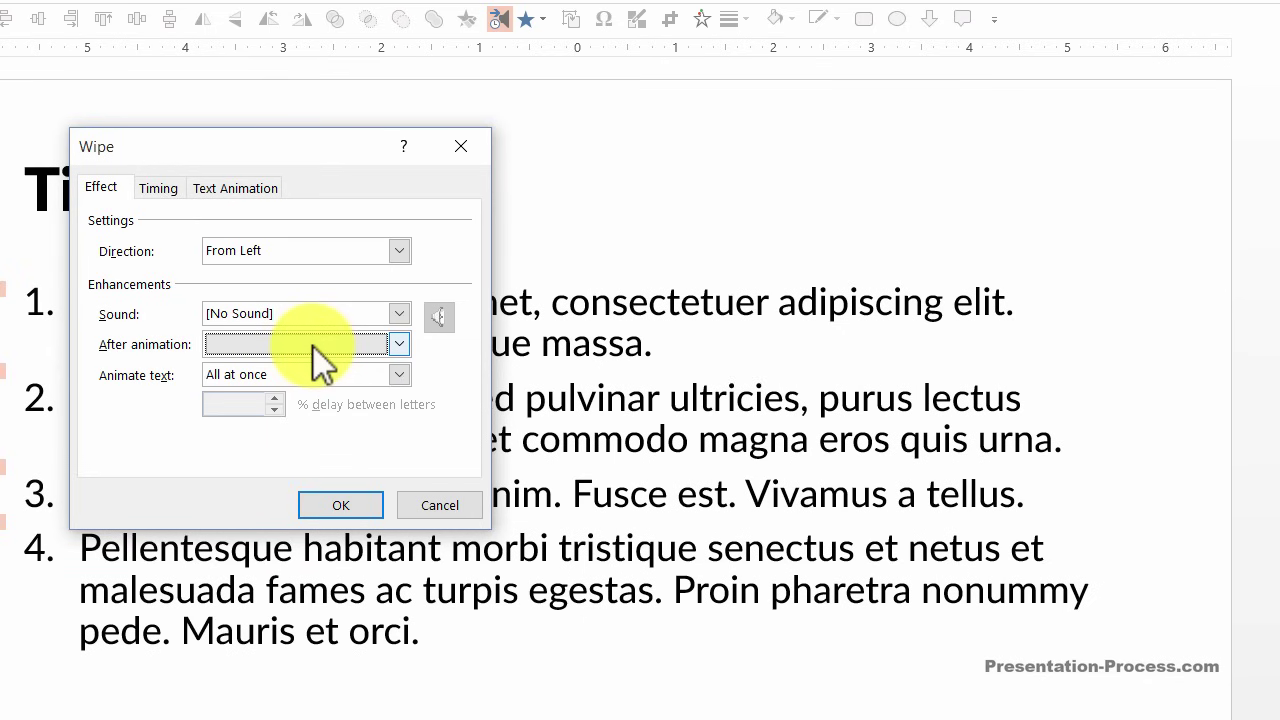
{"action": "left_click", "coordinate": [343, 507]}
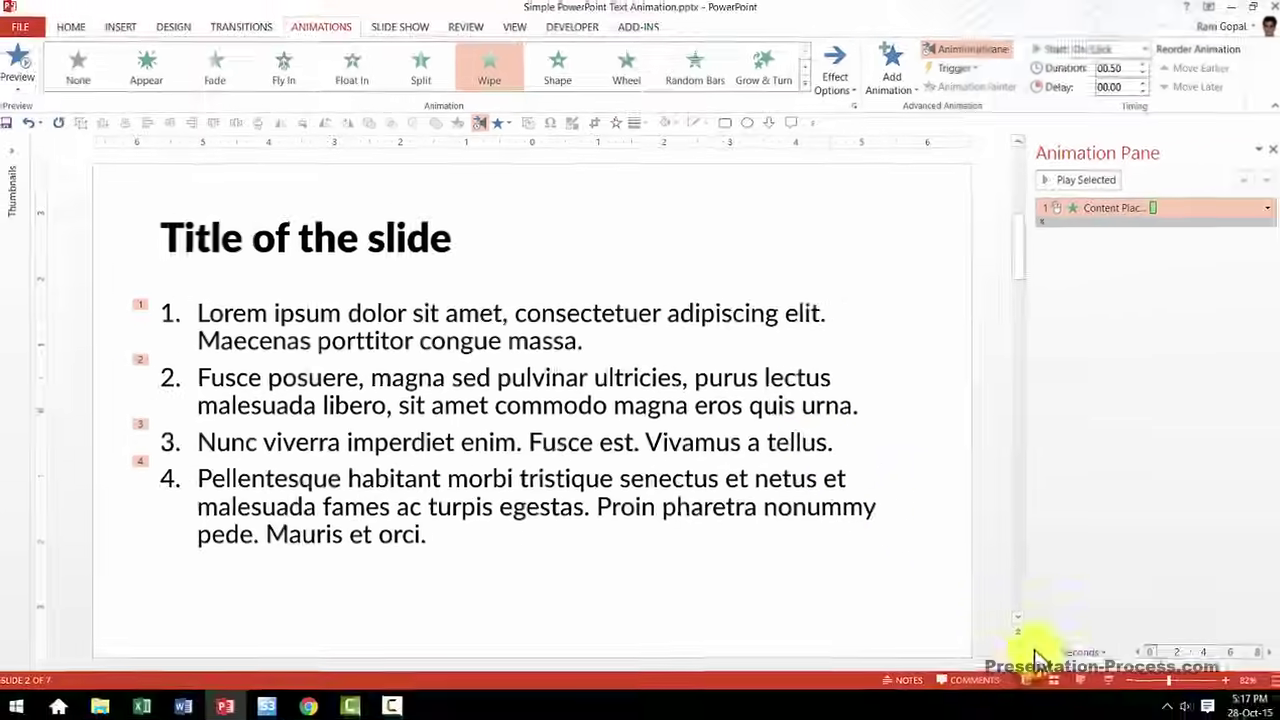
Preview the show through point 2, then return to editing with the list deselected.
{"action": "left_click", "coordinate": [1104, 679]}
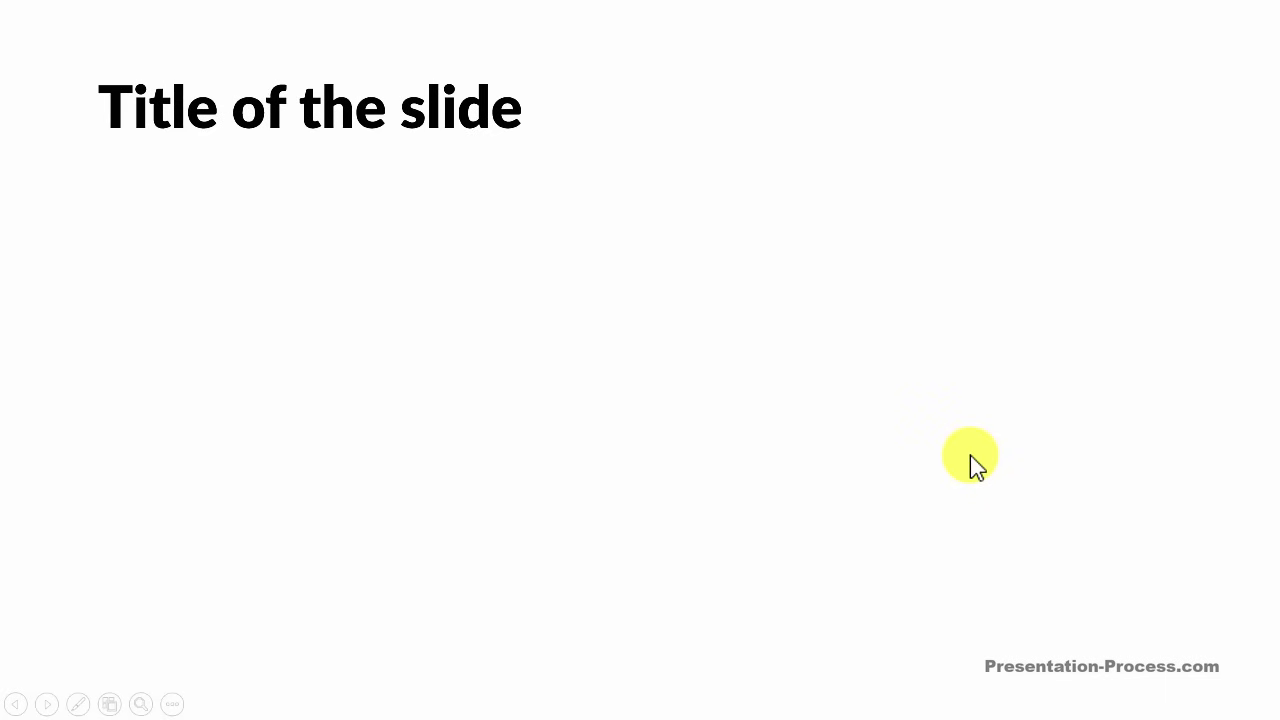
{"action": "left_click", "coordinate": [970, 455]}
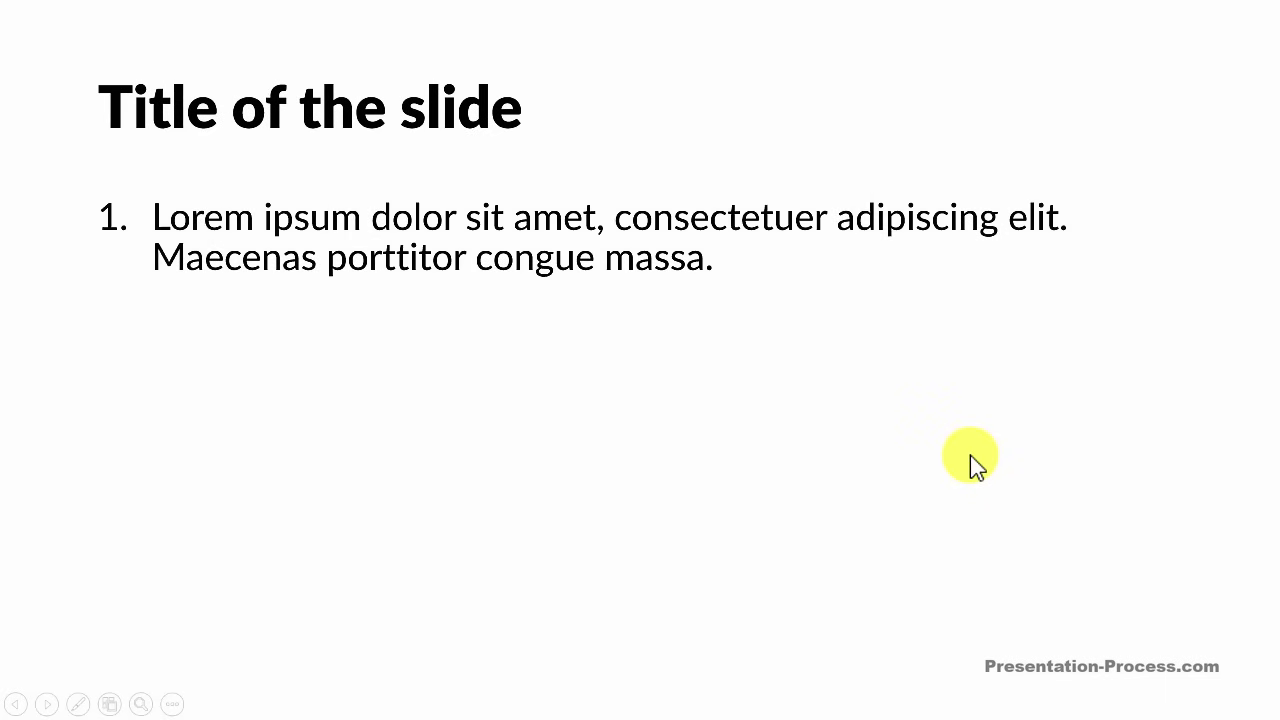
{"action": "left_click", "coordinate": [970, 455]}
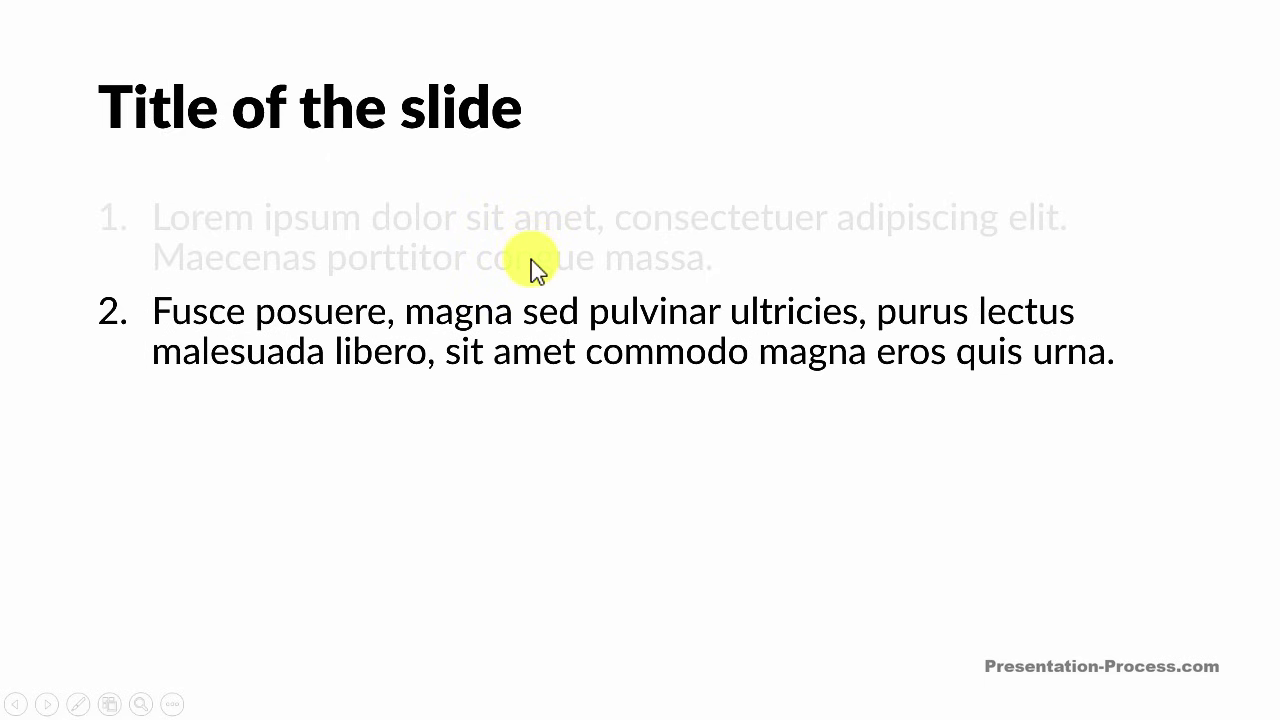
{"action": "key", "text": "Escape"}
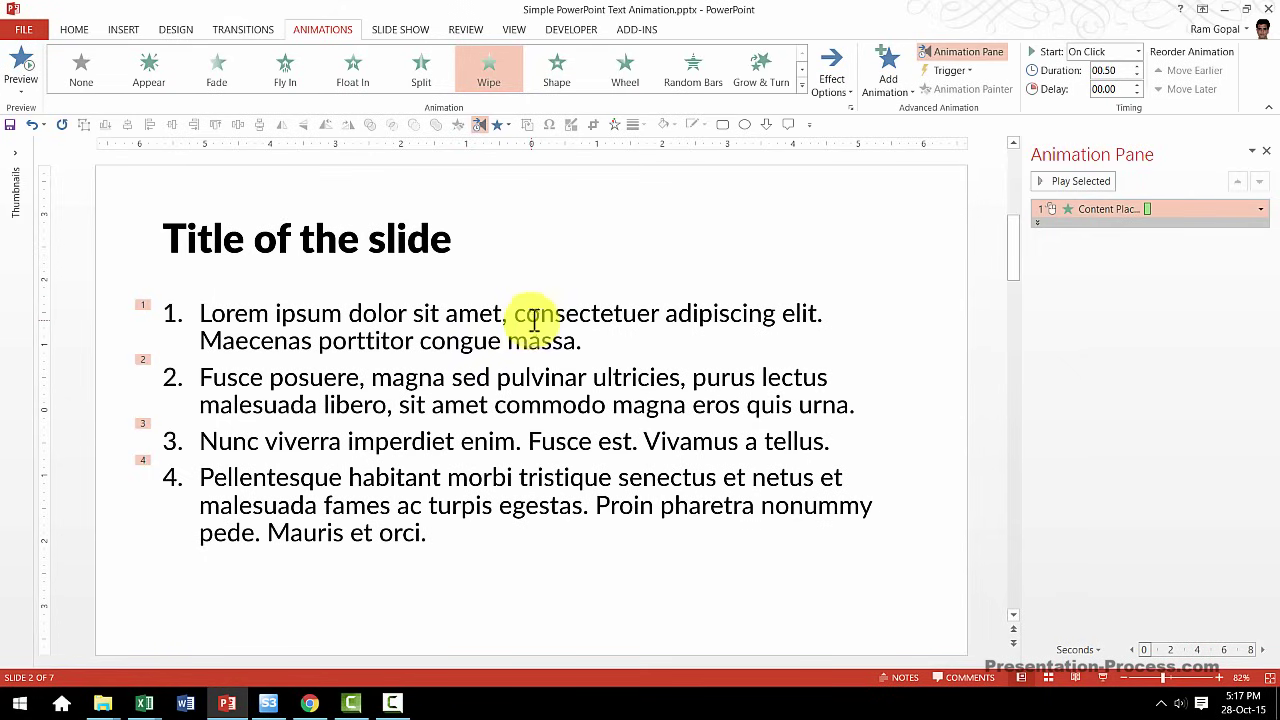
{"action": "left_click", "coordinate": [886, 326]}
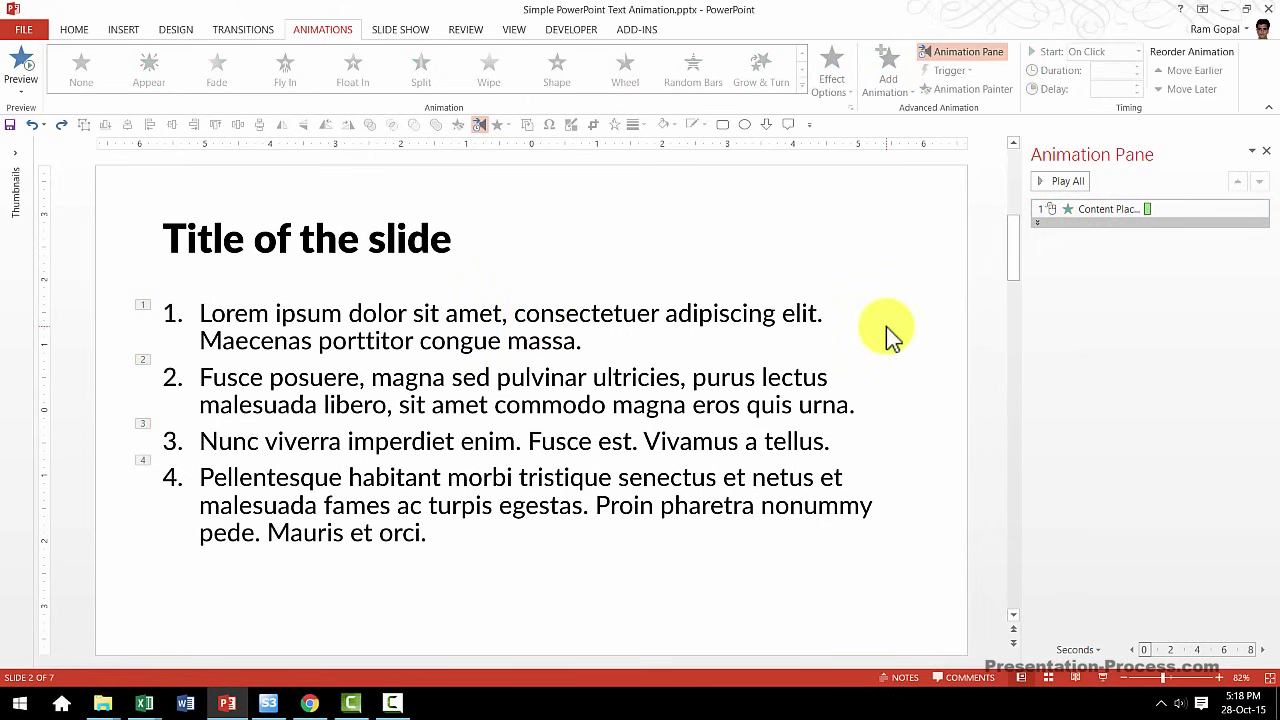
Set the list's Wipe text animation to play In reverse order, then start the show.
{"action": "left_click", "coordinate": [1199, 208]}
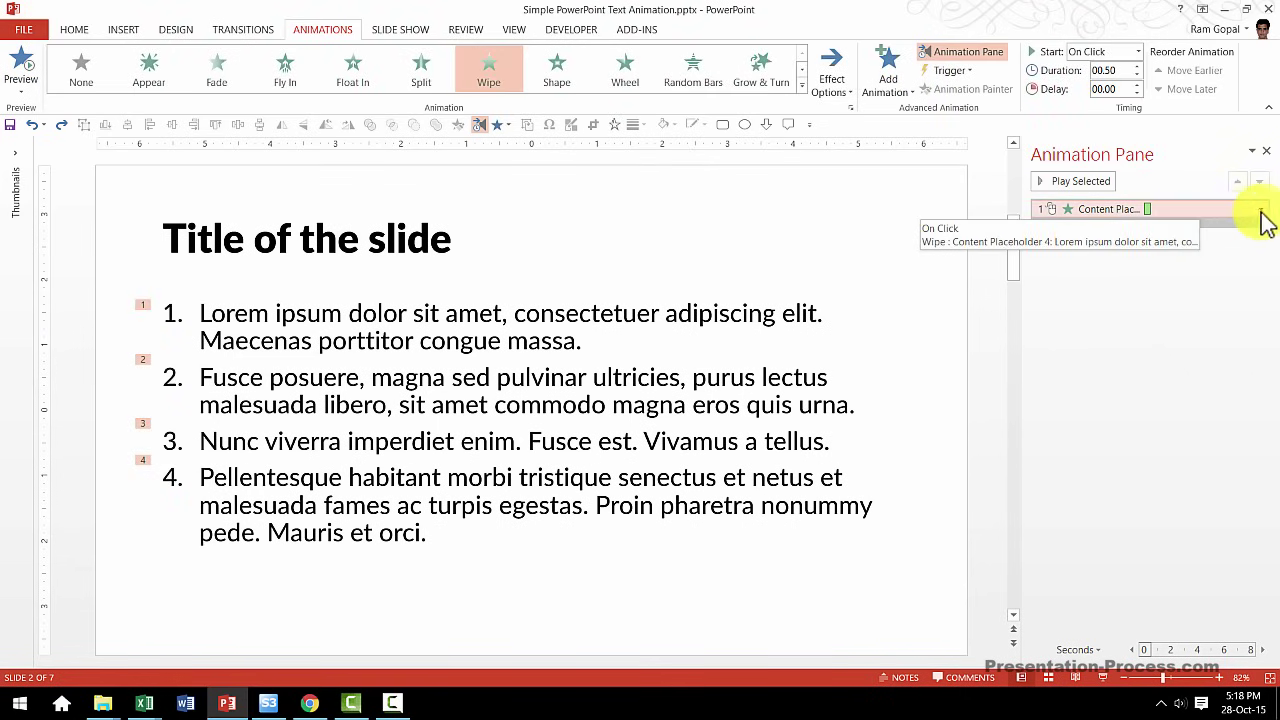
{"action": "left_click", "coordinate": [1260, 209]}
{"action": "left_click", "coordinate": [1200, 282]}
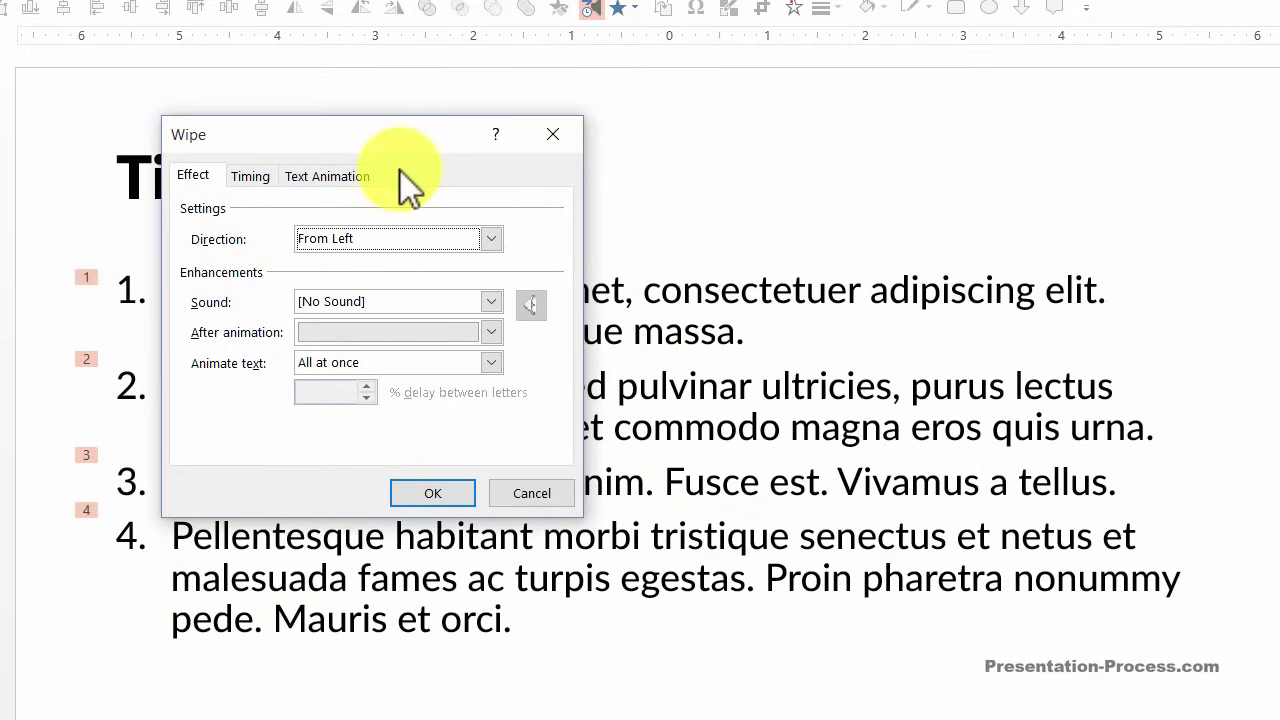
{"action": "left_click", "coordinate": [323, 178]}
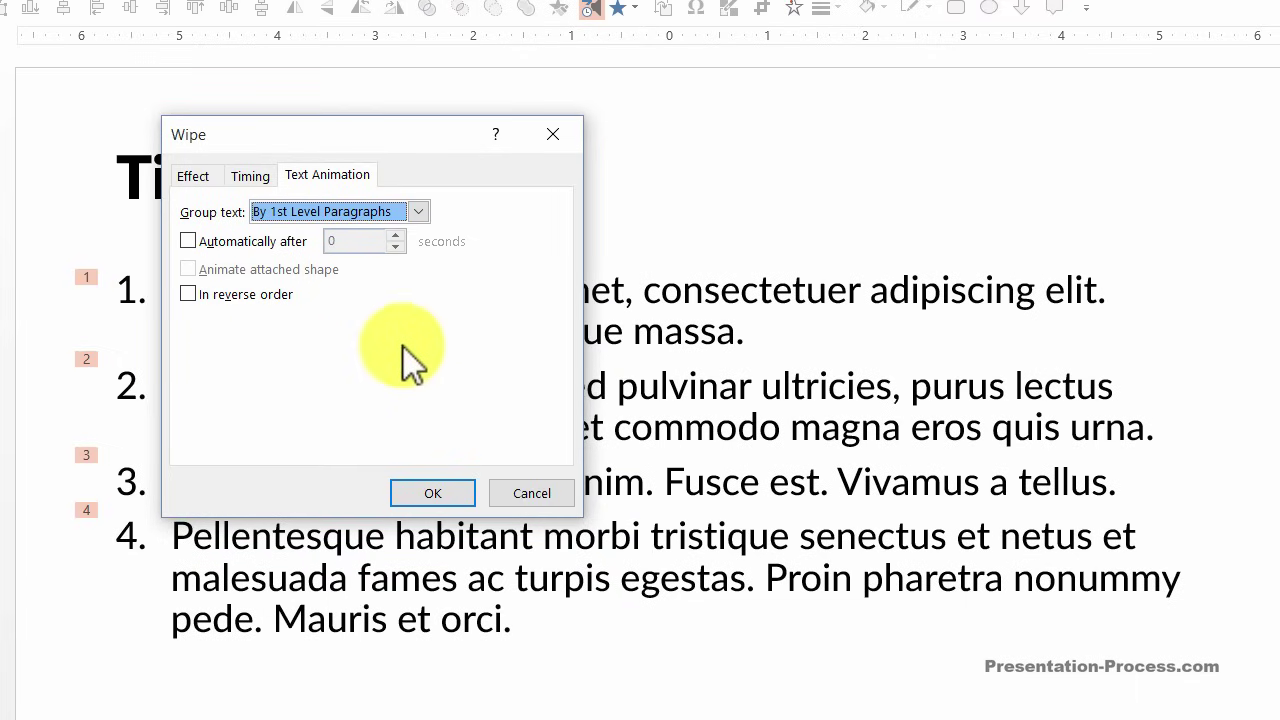
{"action": "left_click", "coordinate": [190, 294]}
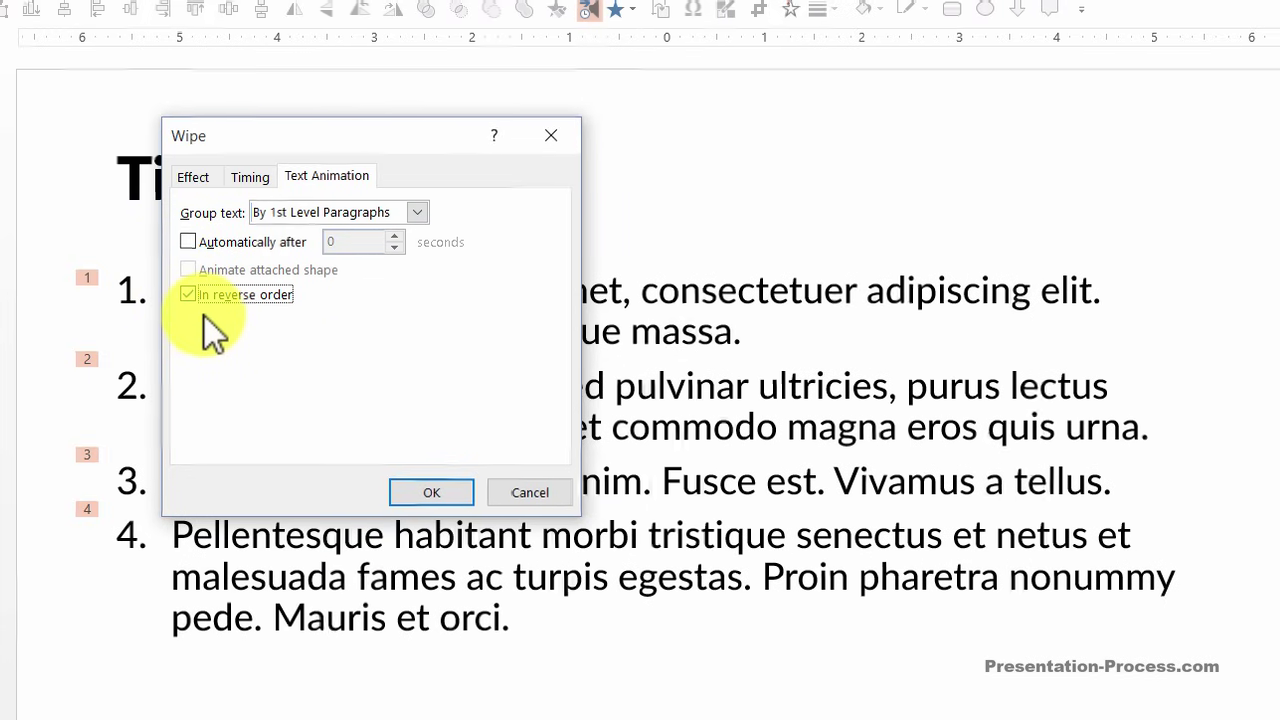
{"action": "left_click", "coordinate": [431, 492]}
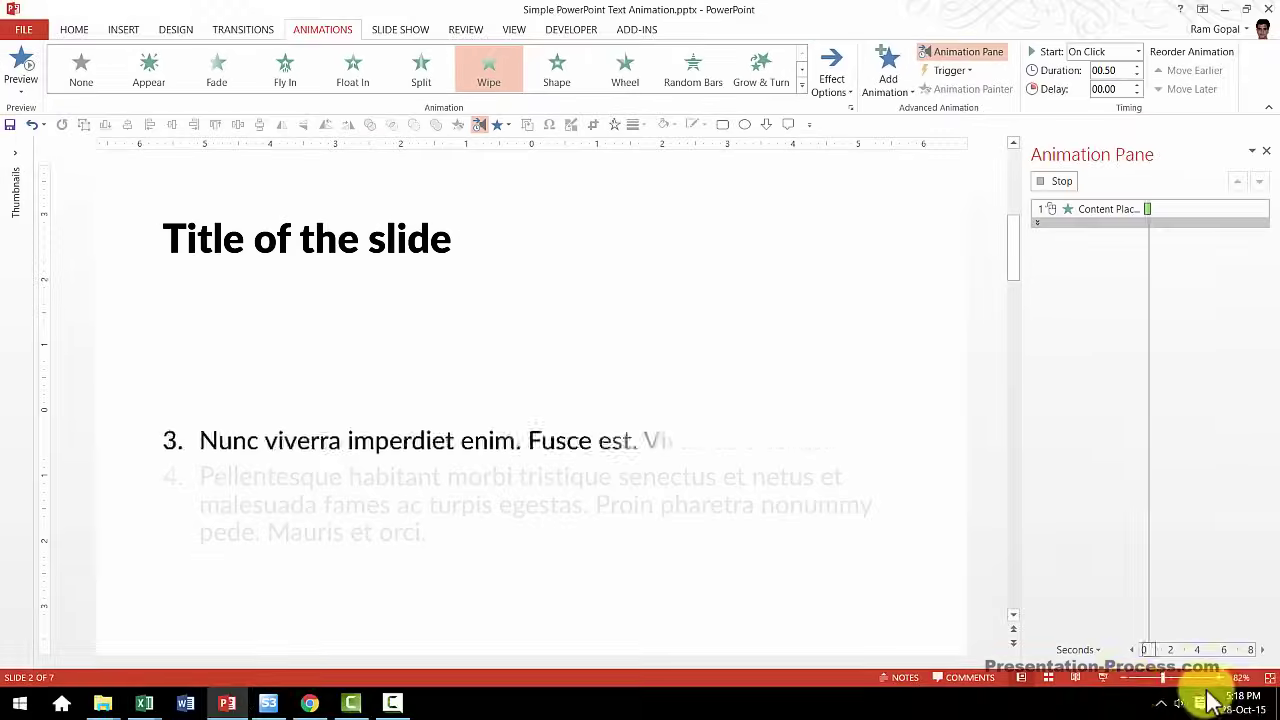
{"action": "left_click", "coordinate": [1102, 677]}
Play the show revealing points 4, 3, 2 and 1, then exit to editing.
{"action": "left_click", "coordinate": [1054, 483]}
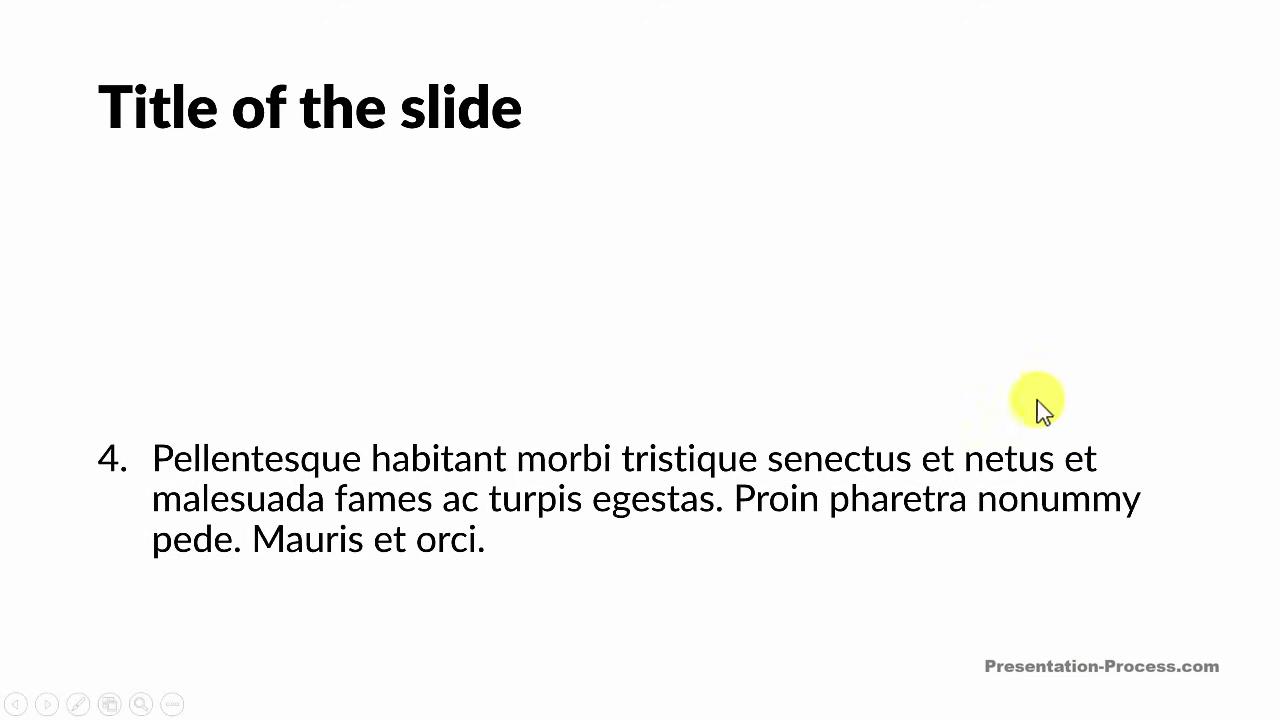
{"action": "left_click", "coordinate": [1140, 383]}
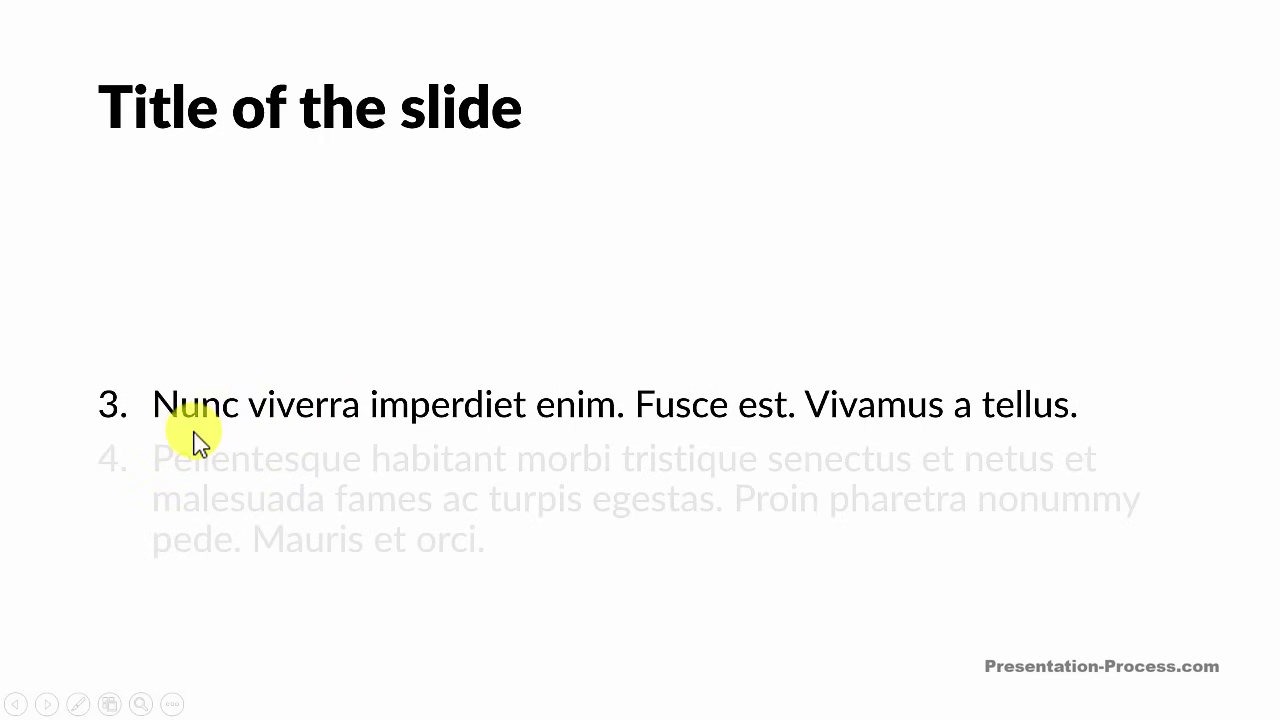
{"action": "left_click", "coordinate": [835, 356]}
{"action": "left_click", "coordinate": [835, 356]}
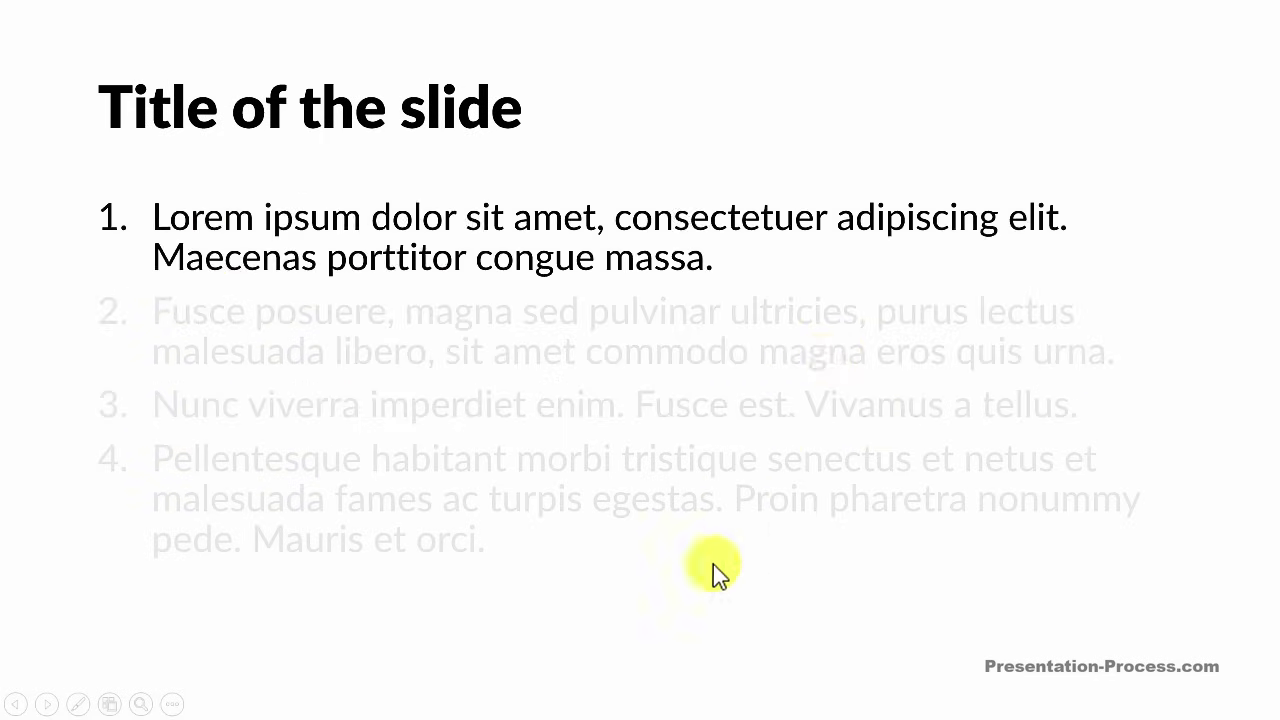
{"action": "key", "text": "Escape"}
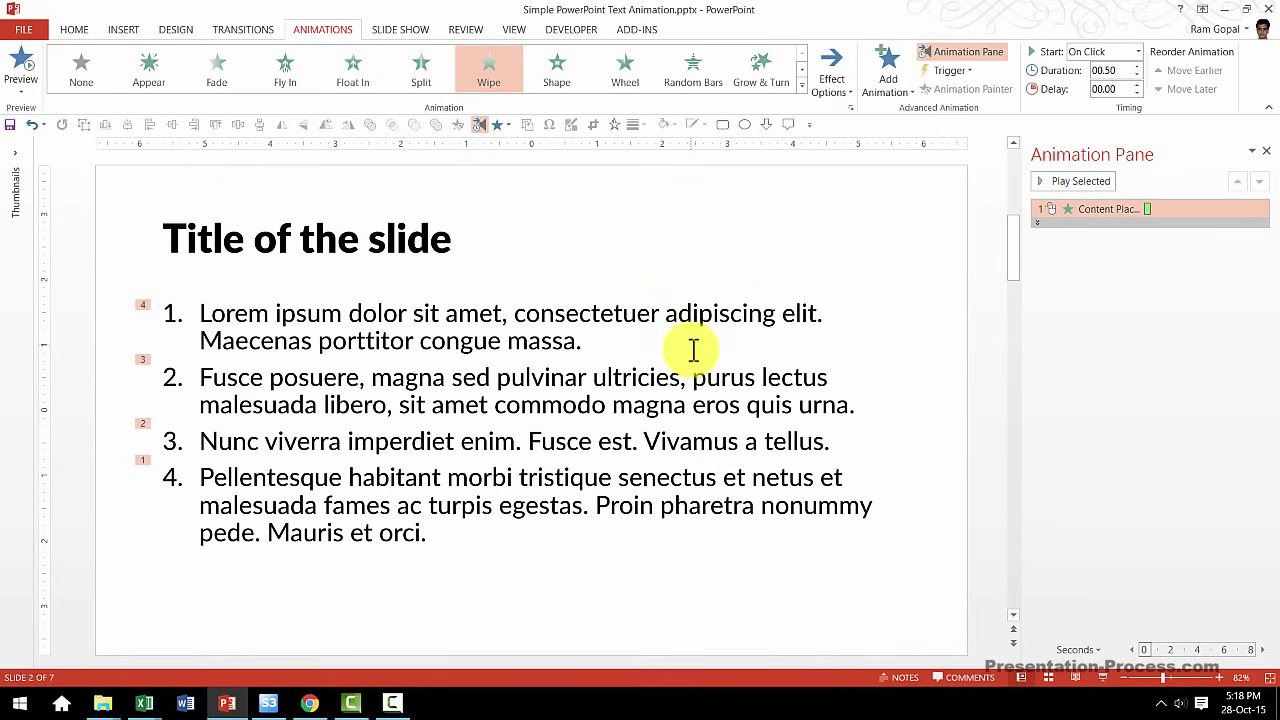
Set the list's Wipe After animation option to Hide on Next Mouse Click.
{"action": "left_click", "coordinate": [1257, 209]}
{"action": "left_click", "coordinate": [1140, 310]}
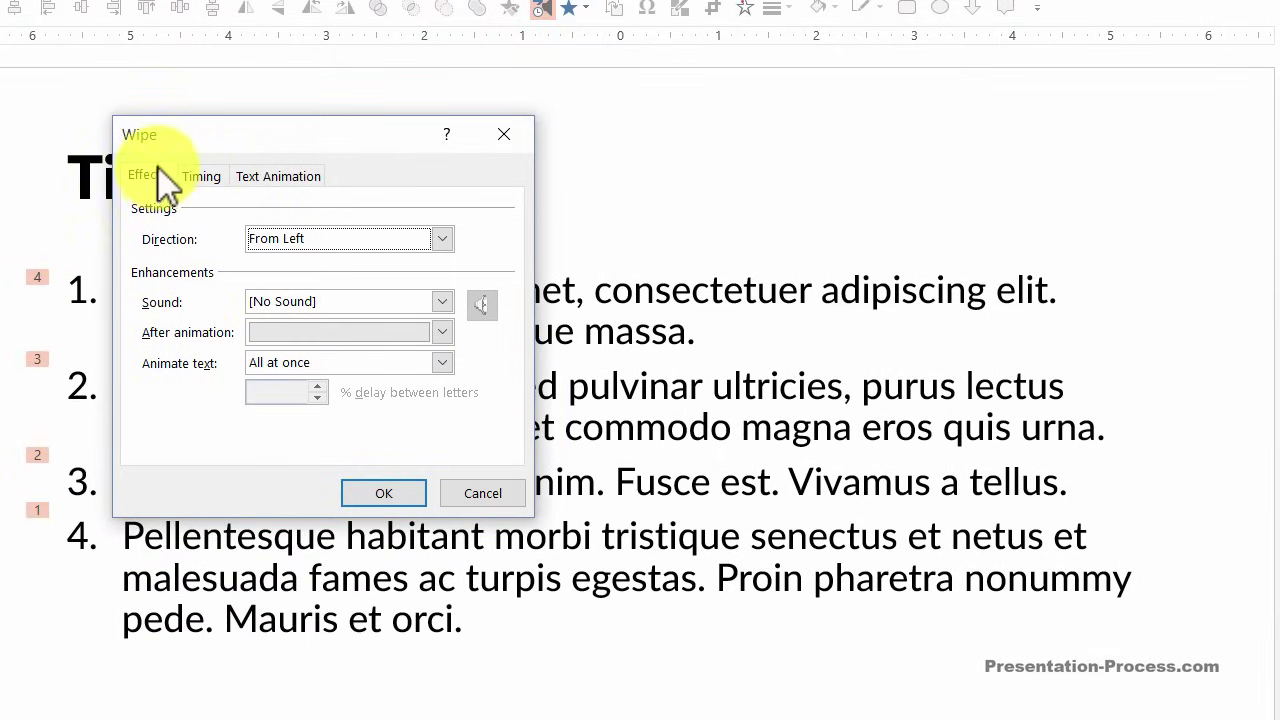
{"action": "left_click", "coordinate": [440, 330]}
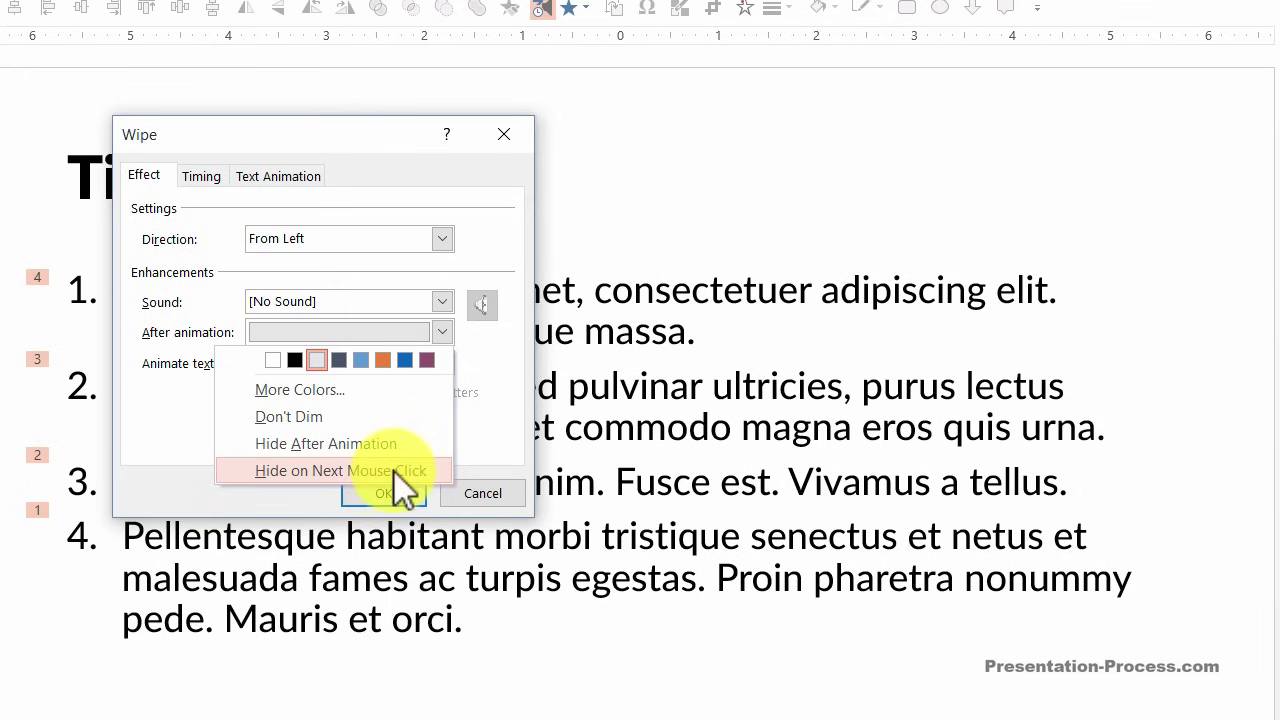
{"action": "left_click", "coordinate": [358, 472]}
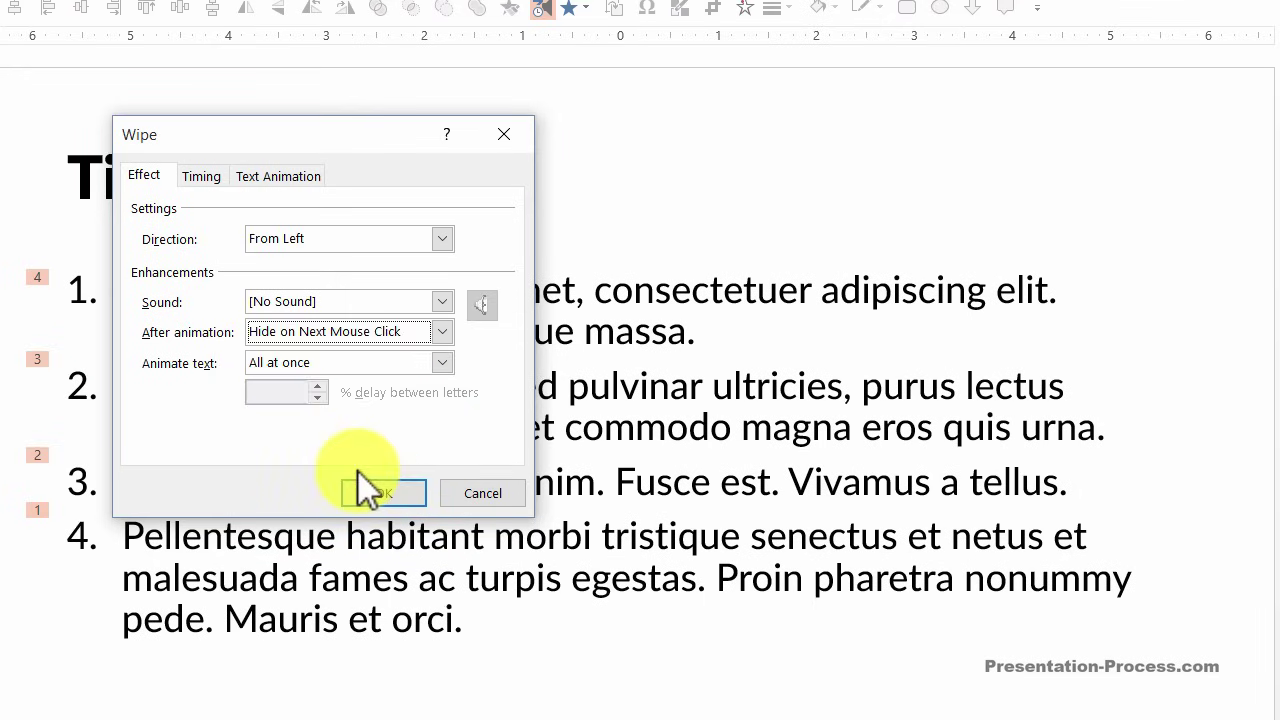
{"action": "left_click", "coordinate": [369, 475]}
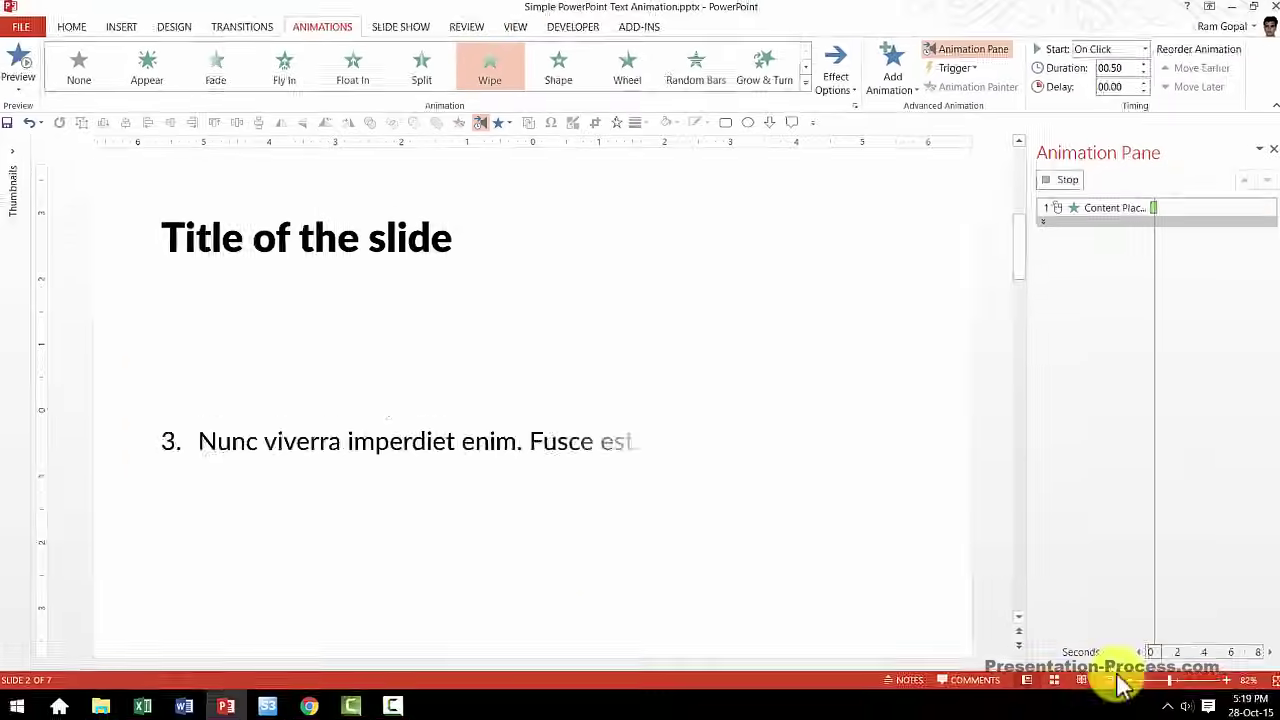